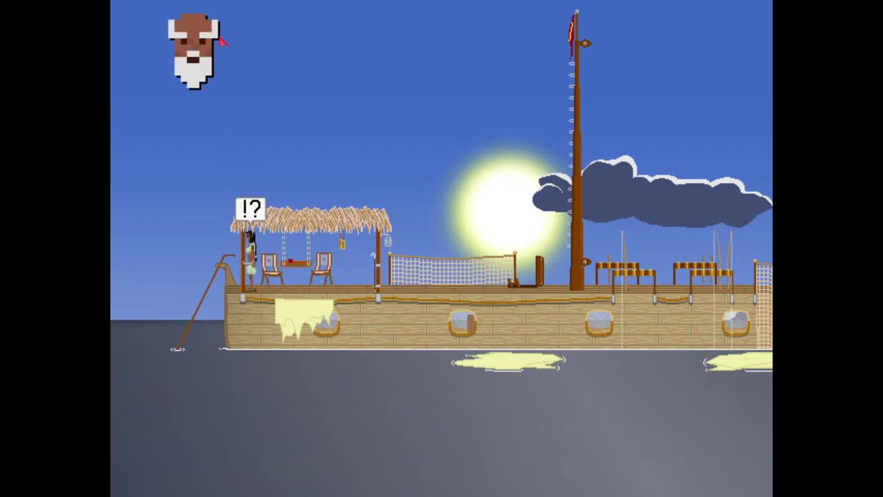
Close the bearded man's dialogue and walk the heroine from the shelter to the mast
click(221, 41)
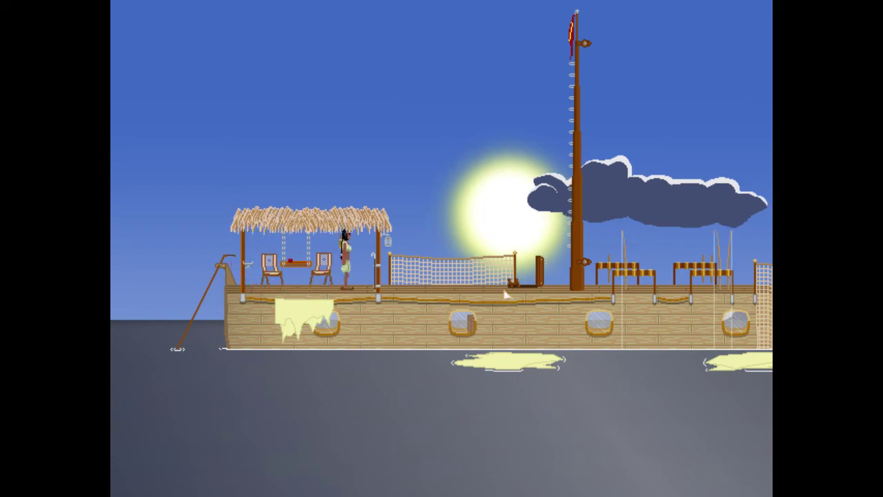
click(578, 223)
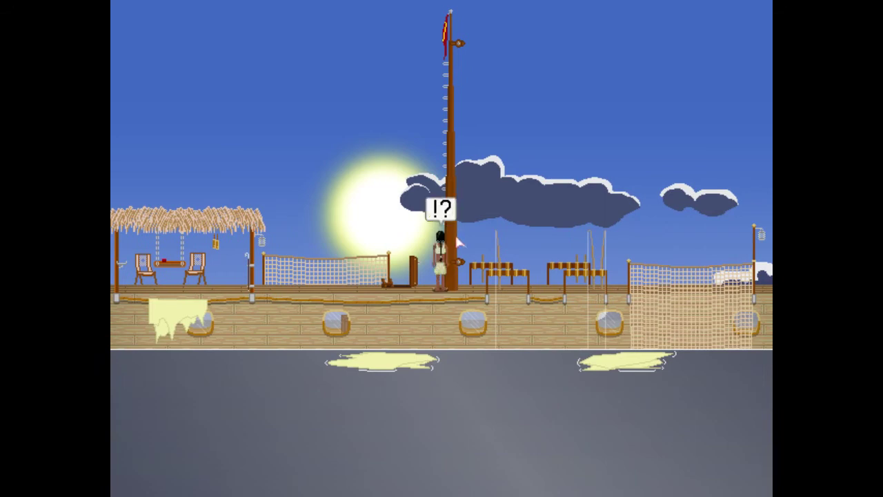
Clear the '!?' bubble and walk the heroine along the deck to the bow
click(455, 233)
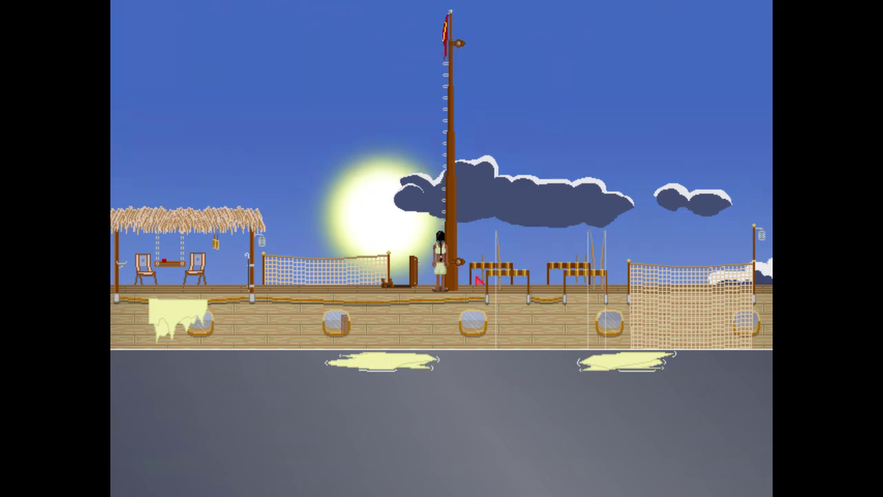
click(532, 285)
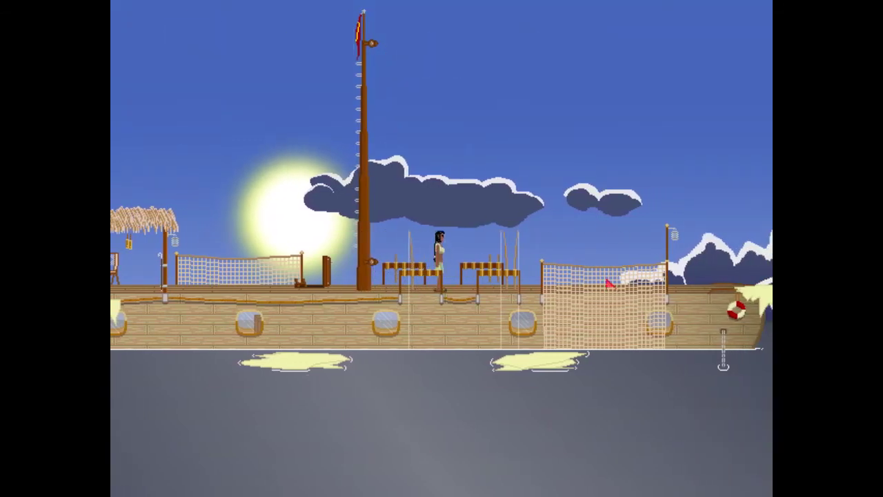
click(631, 238)
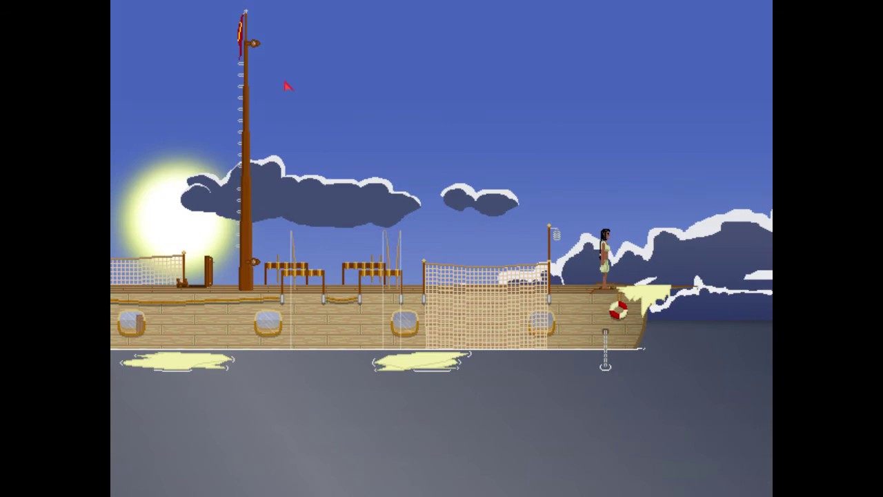
Walk the heroine back past the lantern post toward the mast
click(529, 268)
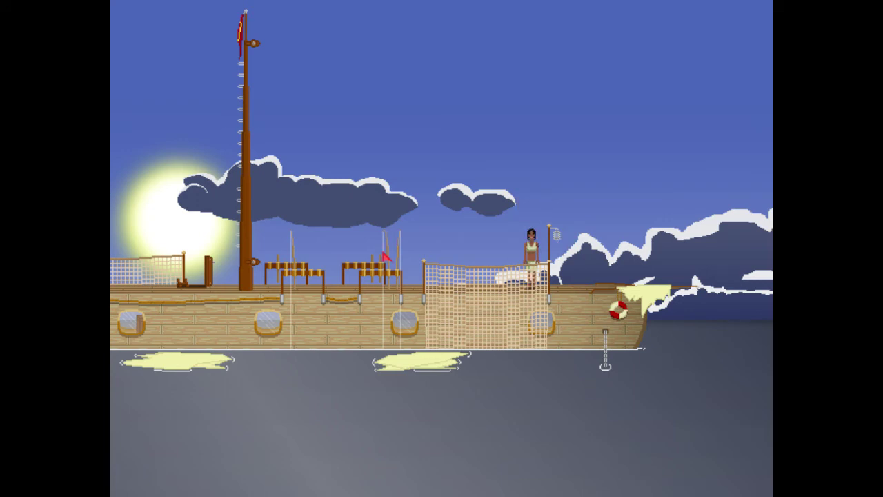
click(385, 258)
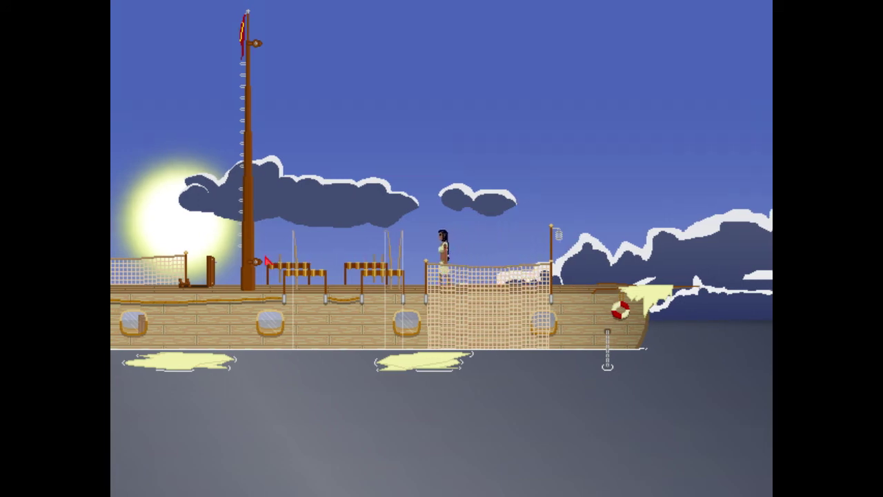
click(268, 262)
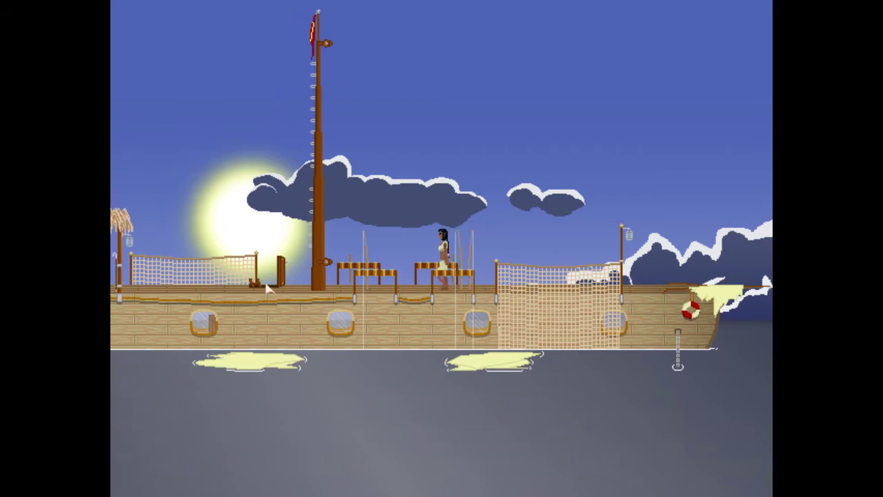
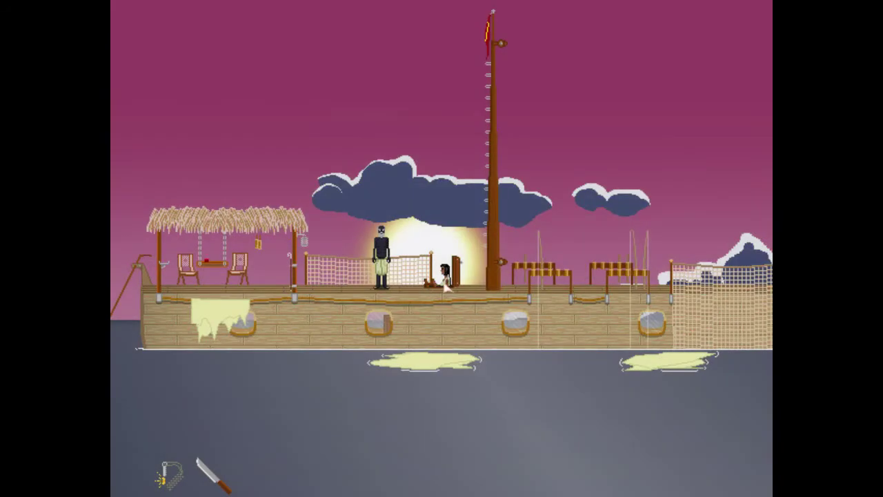
Talk to the girl on deck and receive a card-like item
click(448, 283)
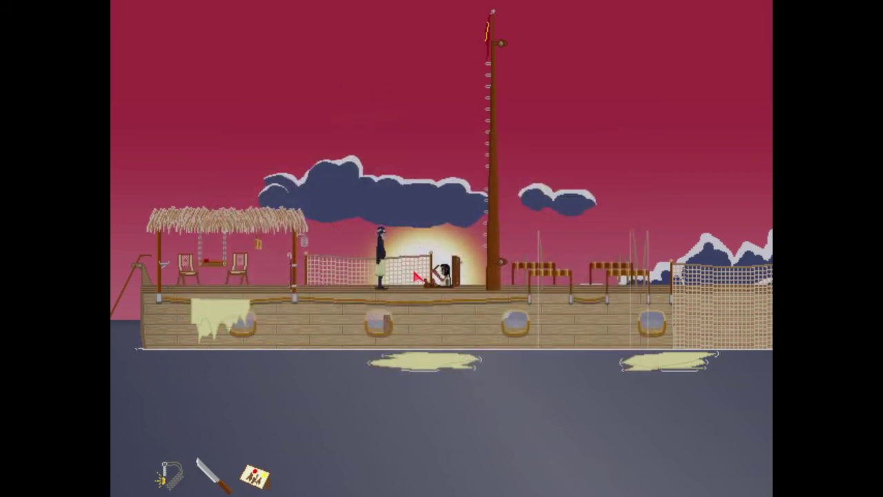
Interact with the girl by the net to get the key, then walk left along the deck
click(416, 276)
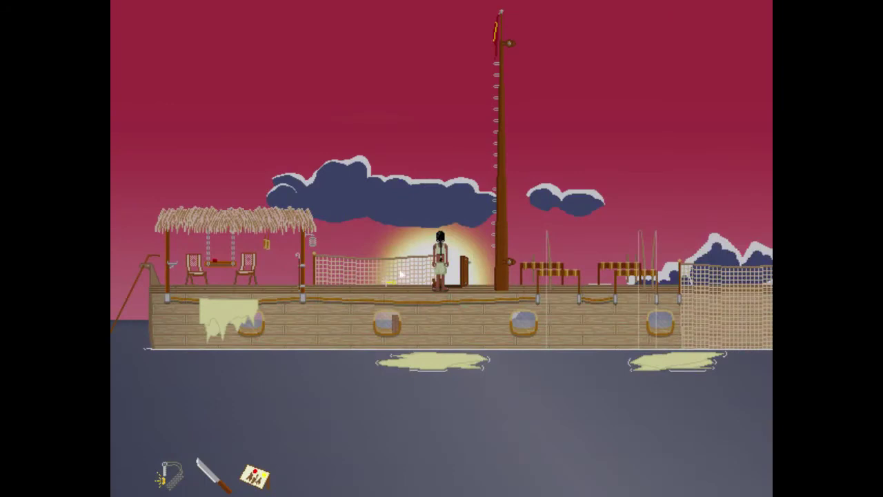
click(407, 280)
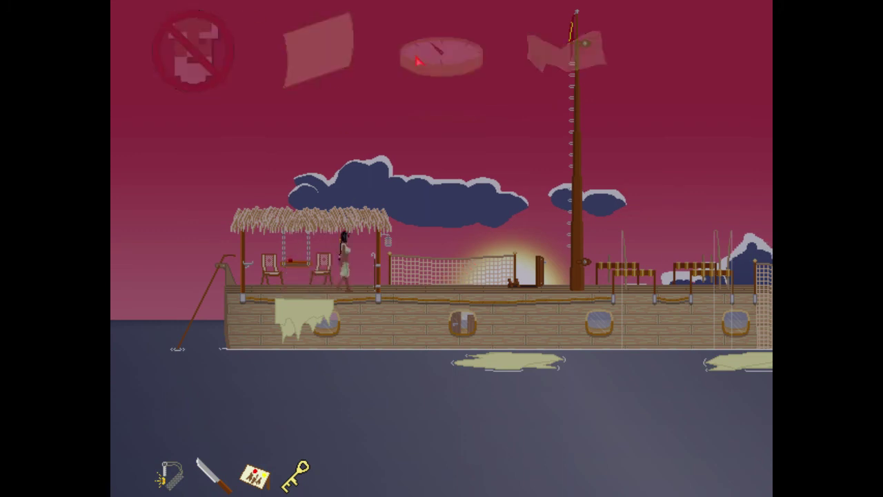
Walk past the hut table to the deck's right end, then back toward the thatched shelter
click(256, 279)
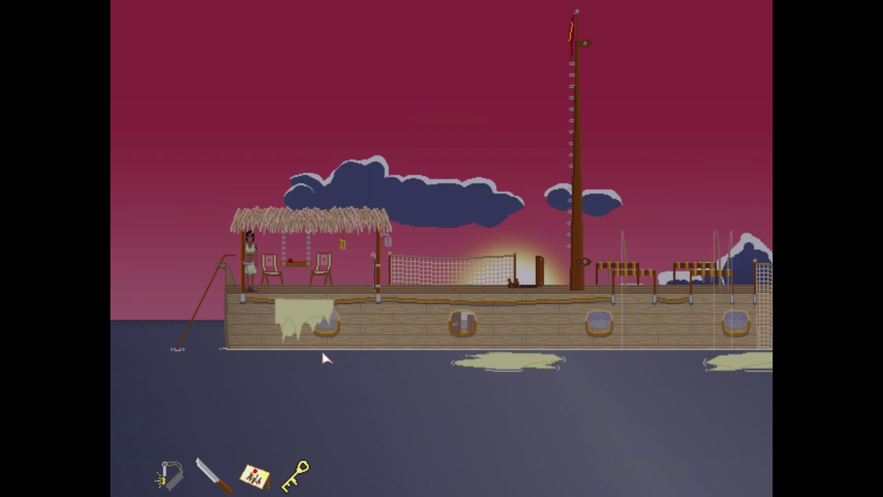
click(291, 266)
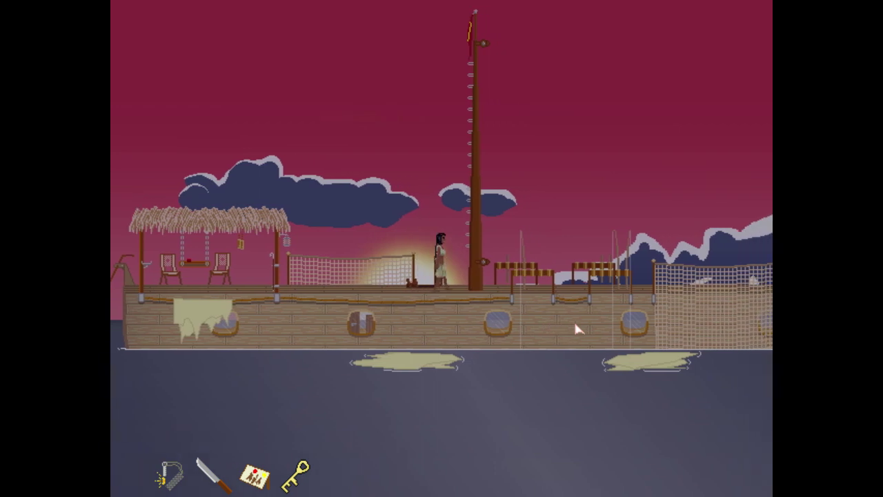
click(511, 268)
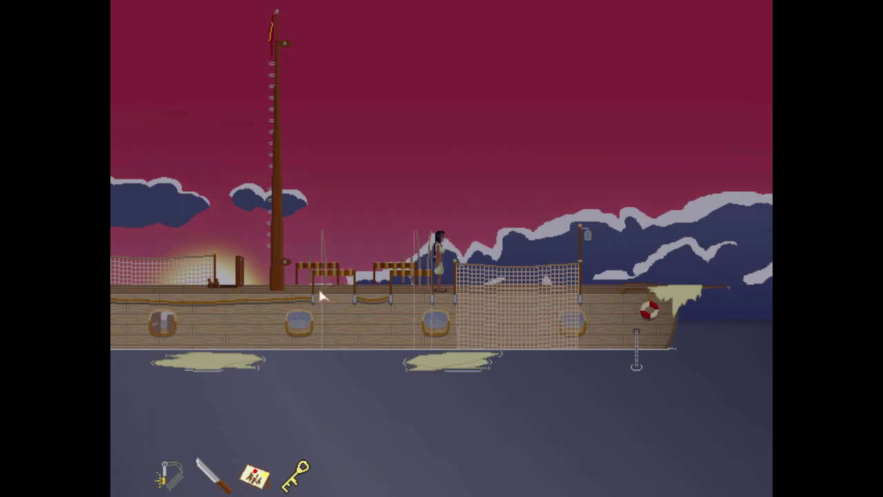
click(283, 266)
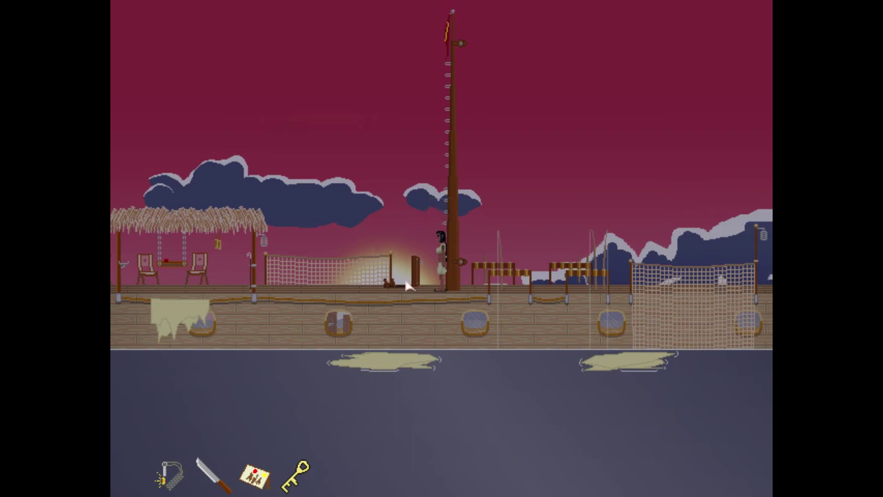
click(404, 286)
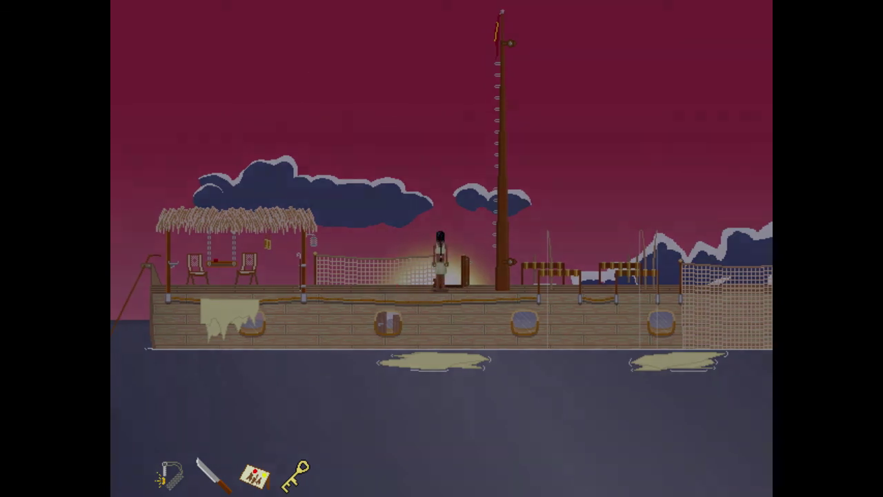